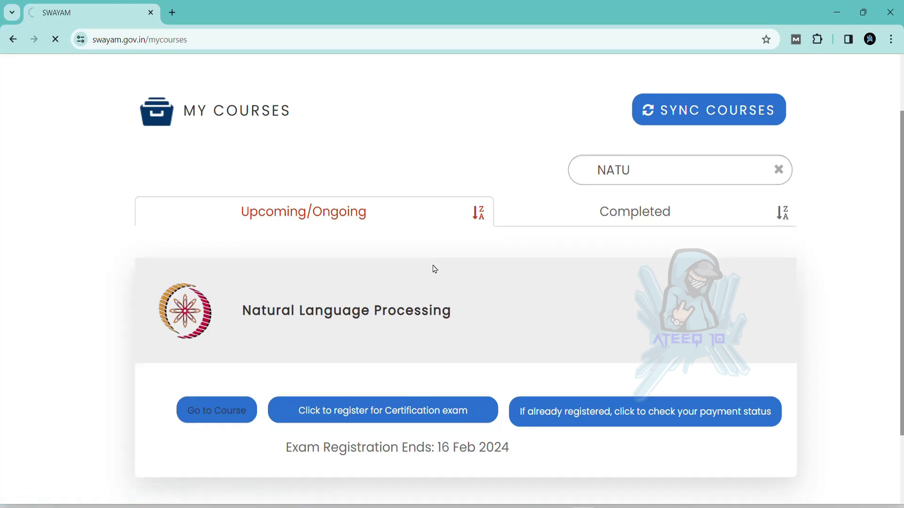
scroll(432, 267, "down", 1)
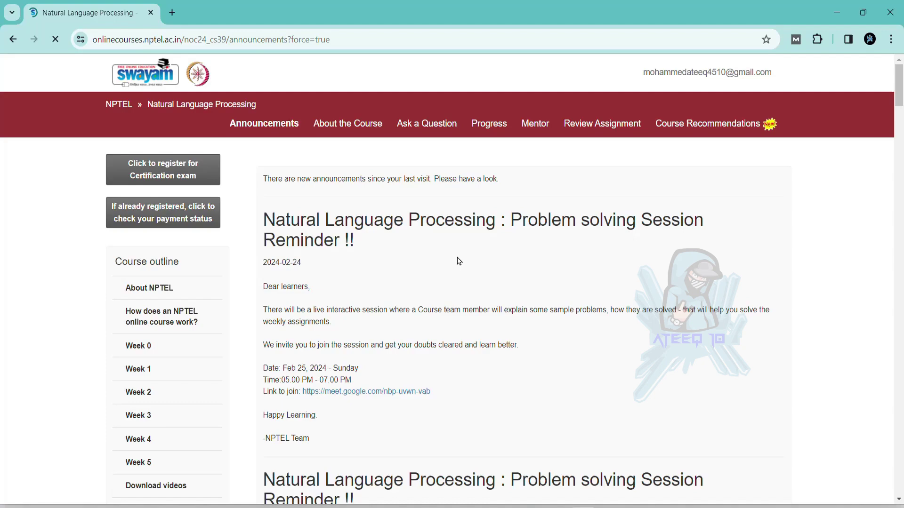
Expand Week 5 in the Natural Language Processing outline and zoom the page in.
left_click(186, 462)
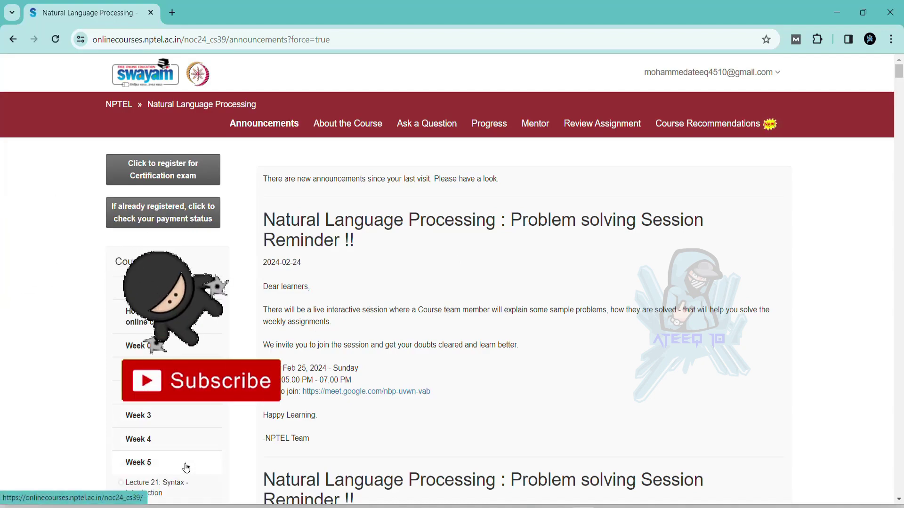
scroll(186, 468, "down", 3)
scroll(186, 468, "down", 1)
scroll(179, 417, "down", 2)
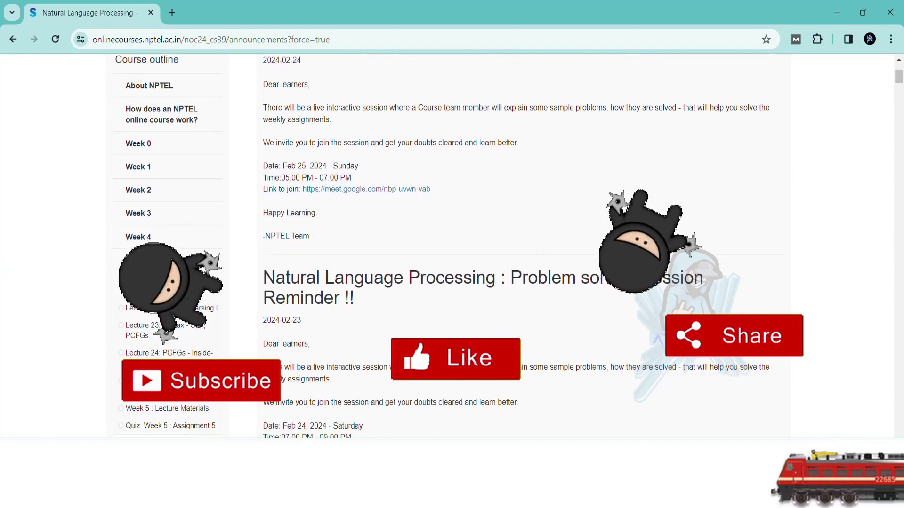
key("ctrl+plus")
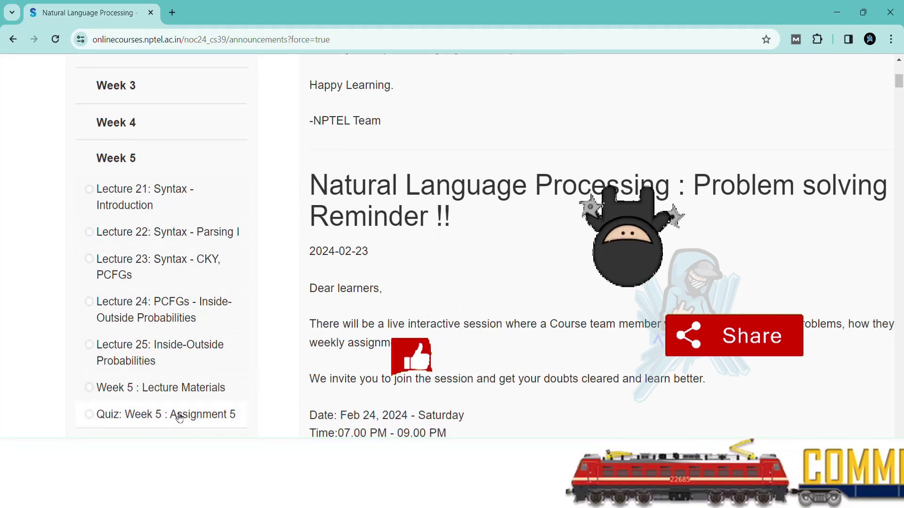
Open the Week 5 : Assignment 5 quiz and zoom in on its questions.
left_click(178, 417)
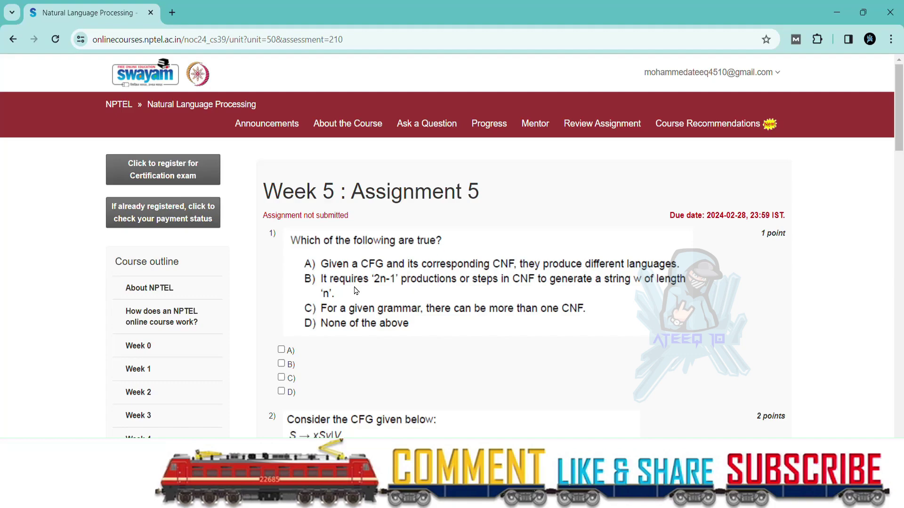
key("ctrl+plus")
key("ctrl+plus")
key("ctrl+plus")
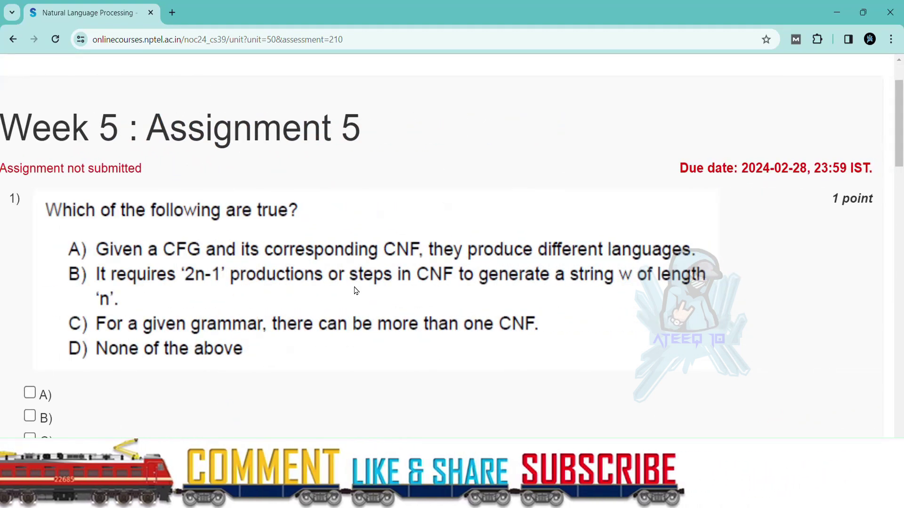
scroll(355, 289, "down", 1)
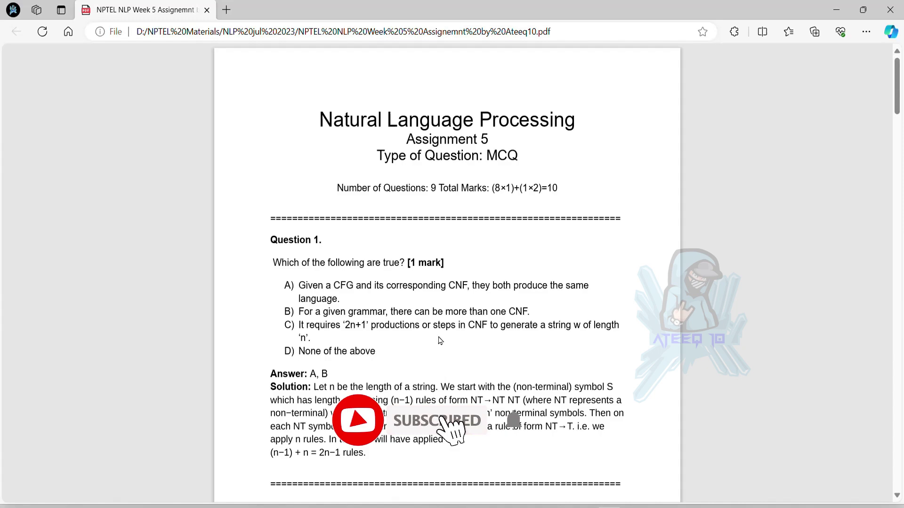
scroll(395, 378, "up", 3)
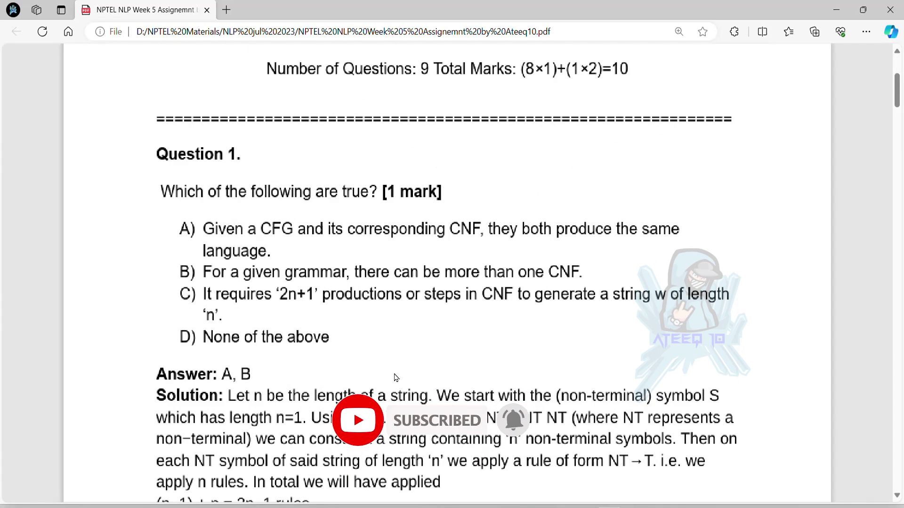
scroll(394, 378, "up", 1)
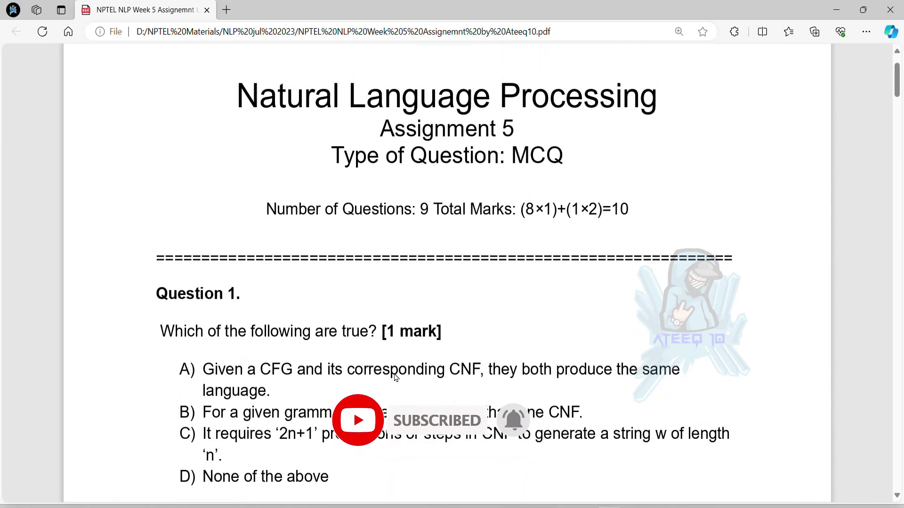
scroll(395, 377, "down", 1)
scroll(395, 379, "down", 2)
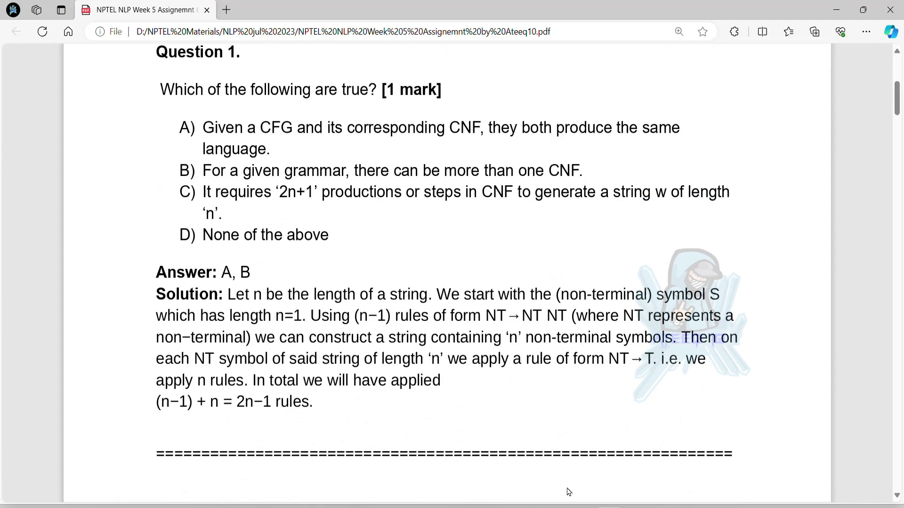
Return from the solutions PDF to the Assignment 5 quiz.
key("alt+Tab")
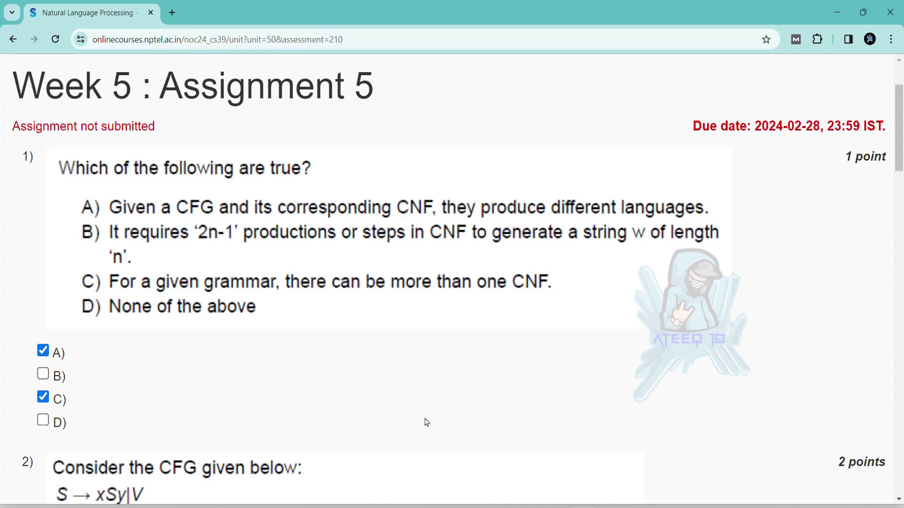
Glance at the solutions PDF again, then come back to the quiz.
key("alt+Tab")
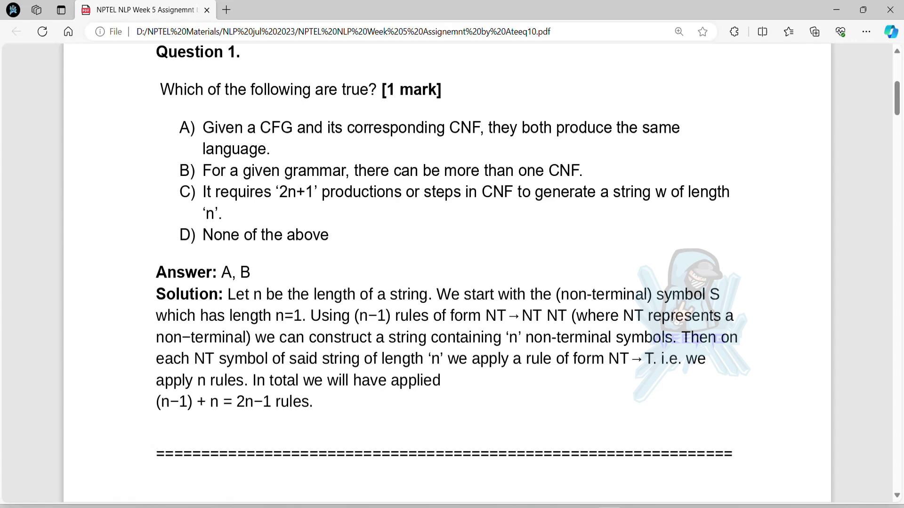
key("alt+Tab")
scroll(322, 405, "down", 2)
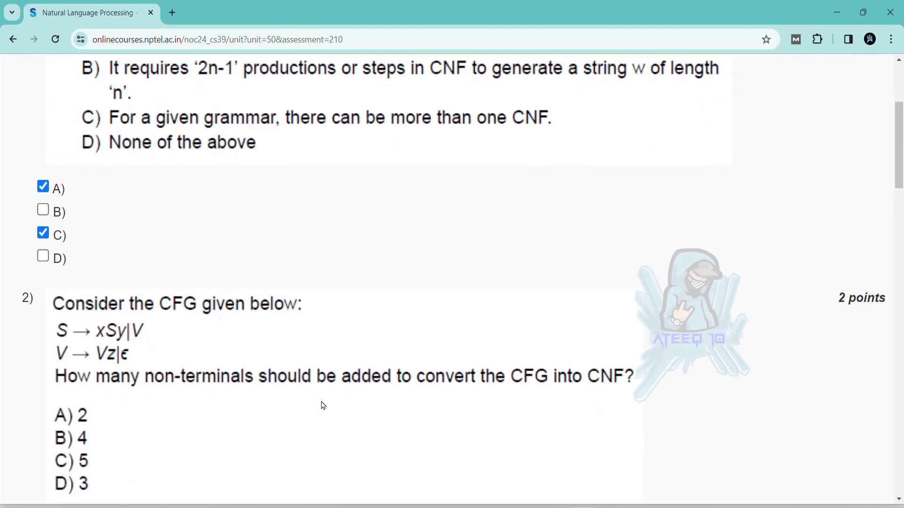
scroll(322, 405, "down", 2)
scroll(321, 405, "down", 1)
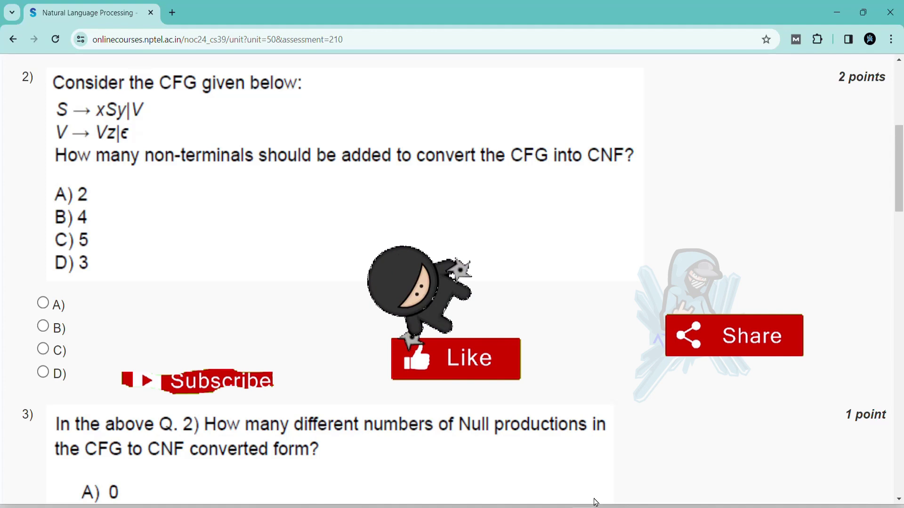
scroll(372, 359, "down", 4)
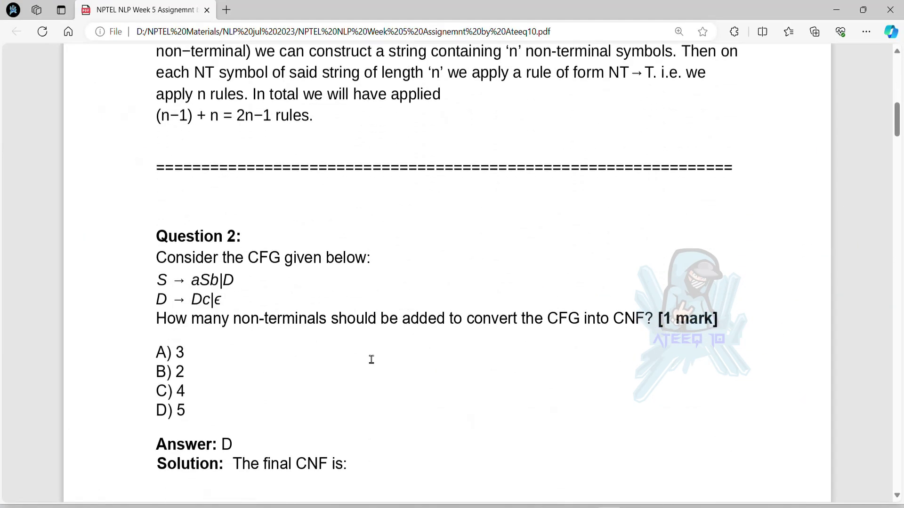
scroll(370, 359, "down", 1)
scroll(371, 359, "down", 1)
scroll(371, 359, "down", 1)
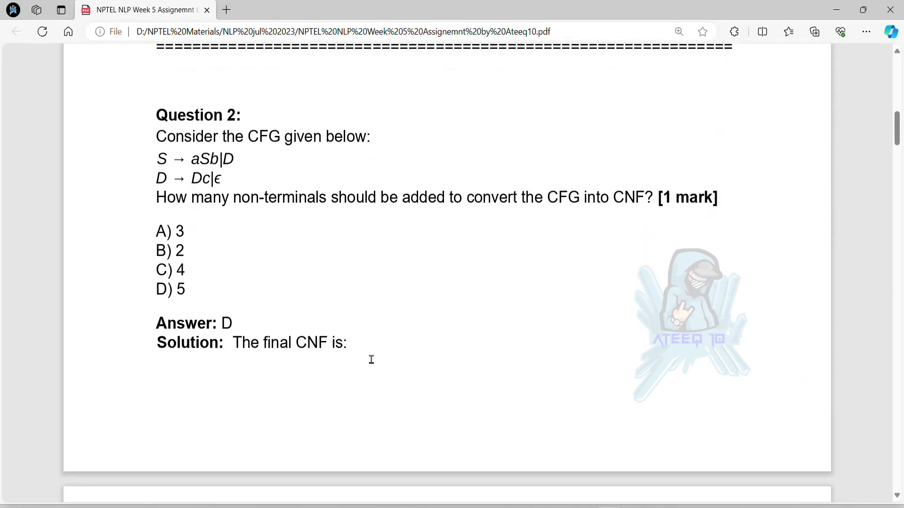
scroll(371, 359, "down", 2)
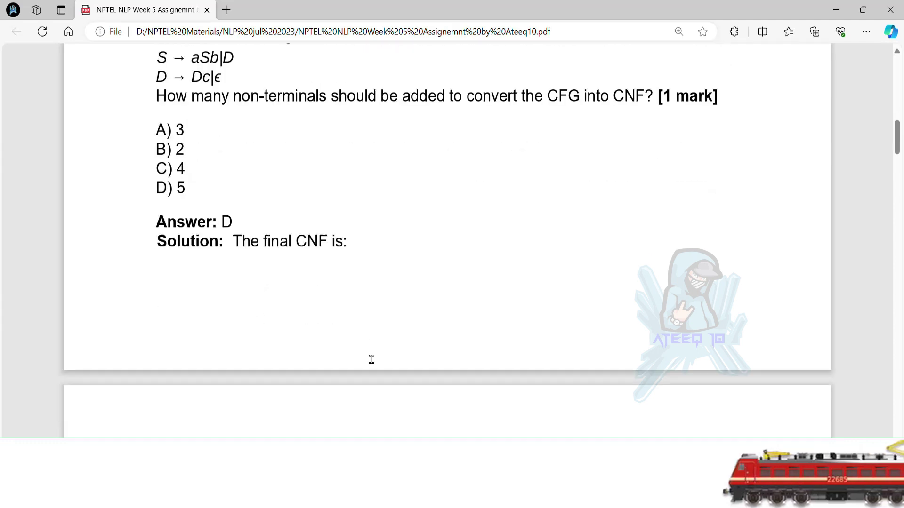
scroll(371, 359, "down", 1)
scroll(371, 359, "down", 1)
scroll(370, 359, "up", 1)
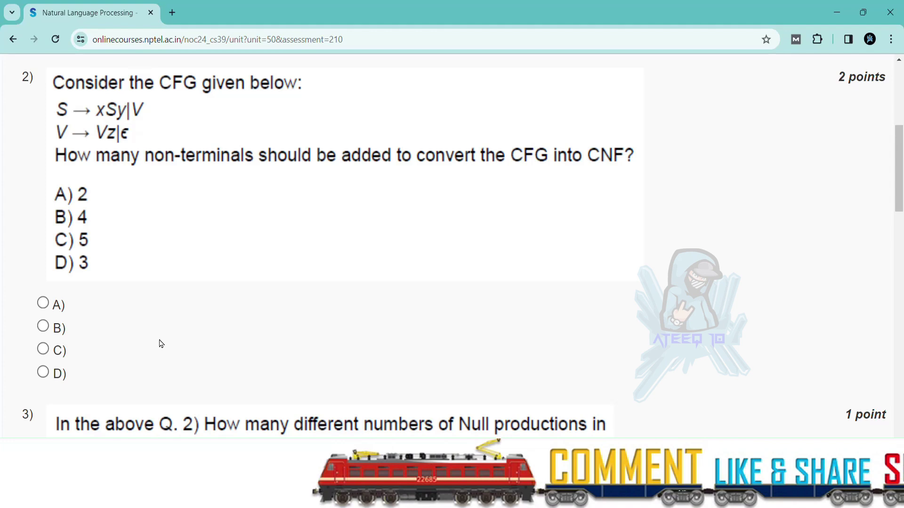
Answer question 2 with option C) (5 non-terminals).
left_click(43, 350)
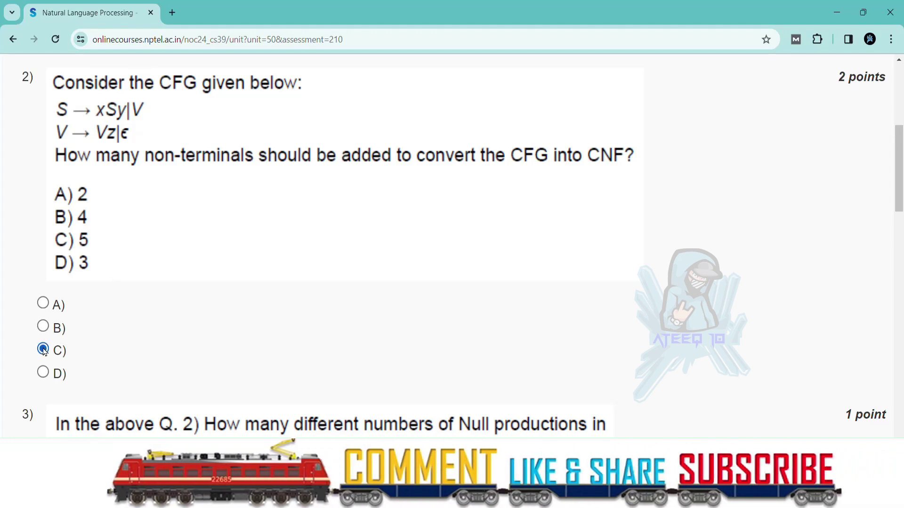
scroll(168, 403, "down", 2)
scroll(170, 405, "down", 2)
scroll(169, 405, "down", 1)
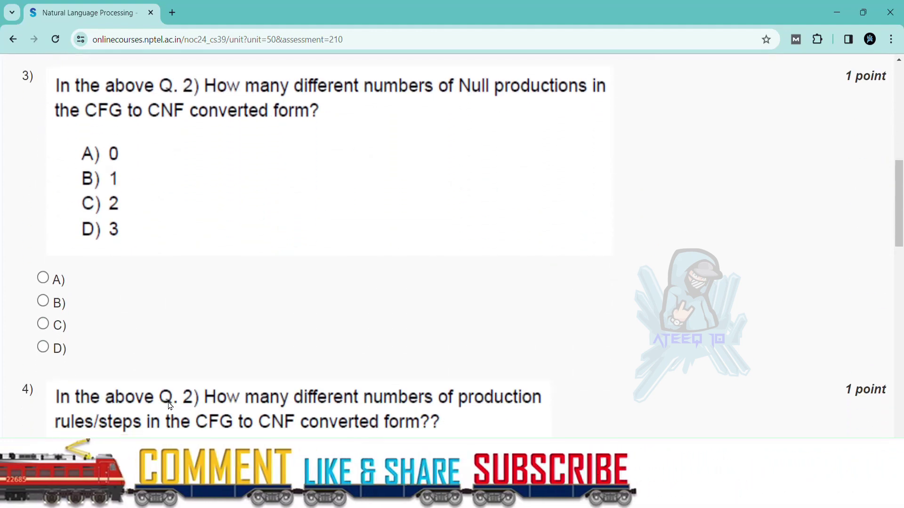
scroll(147, 149, "down", 4)
scroll(147, 148, "down", 5)
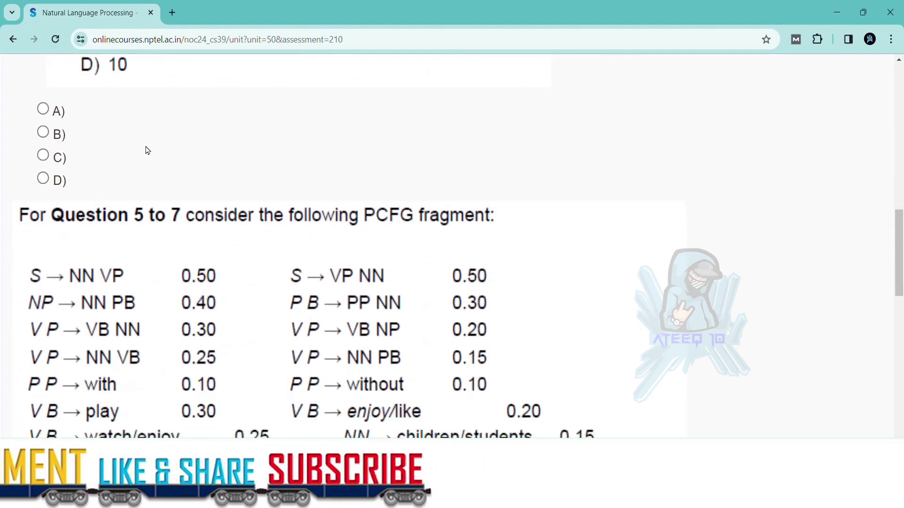